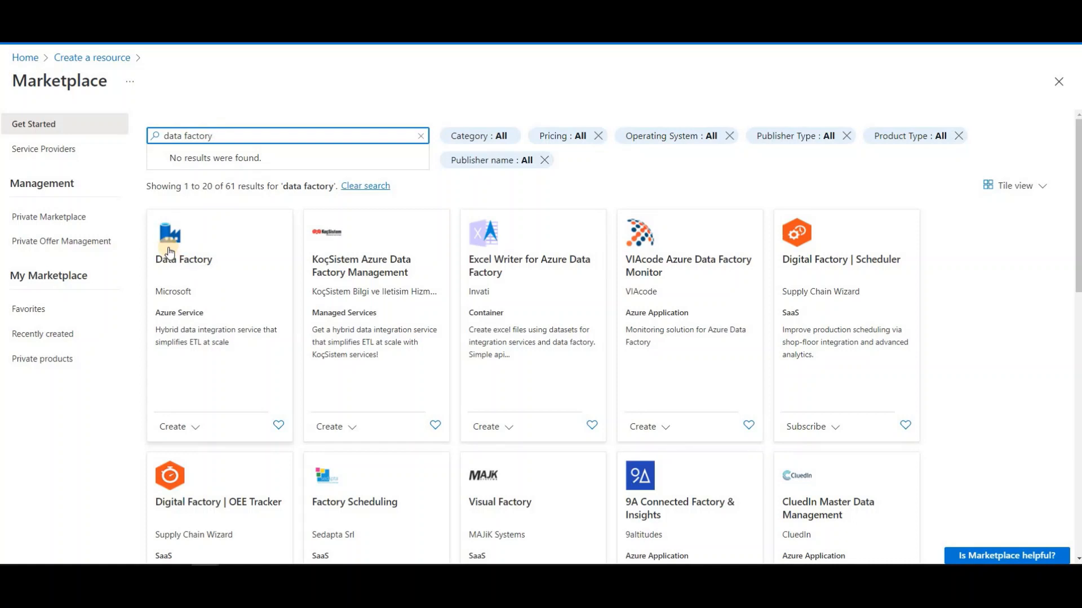
# Start creating a new Data Factory resource from the portal's home page.
pyautogui.click(32, 63)
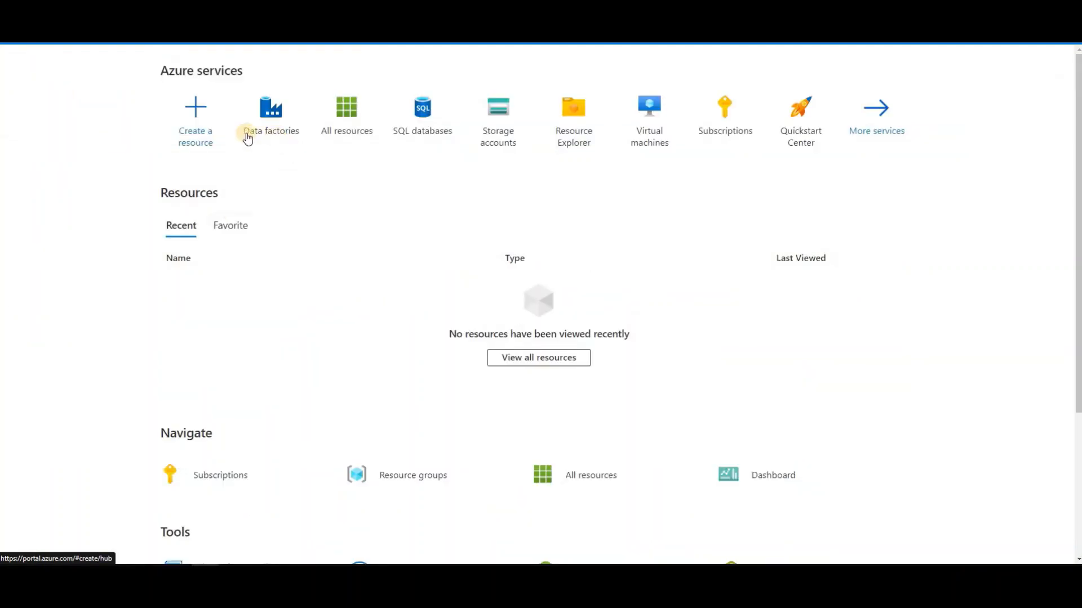
pyautogui.click(193, 117)
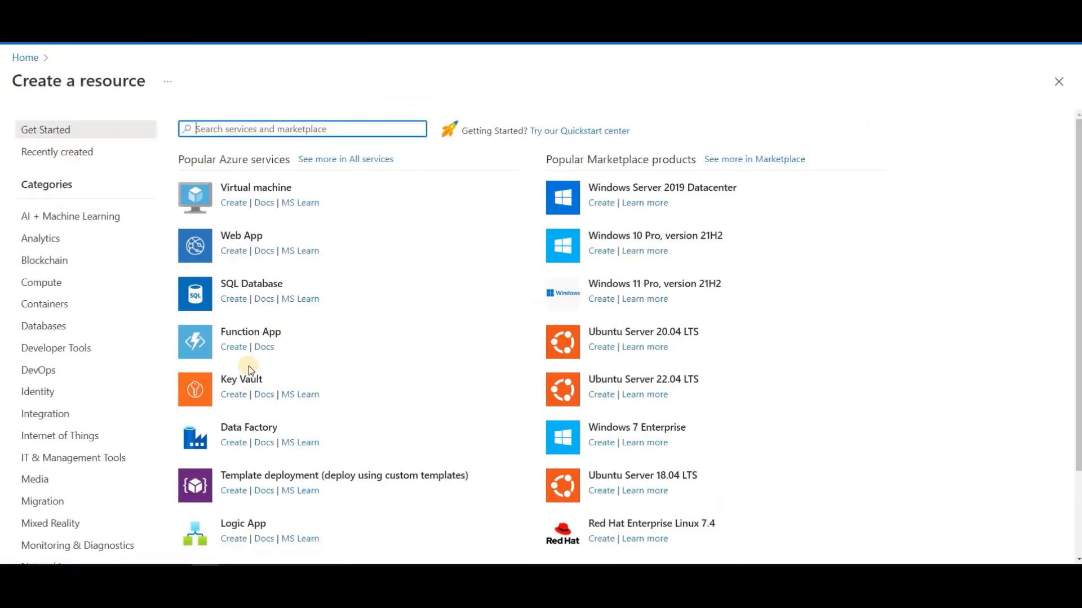
pyautogui.click(259, 431)
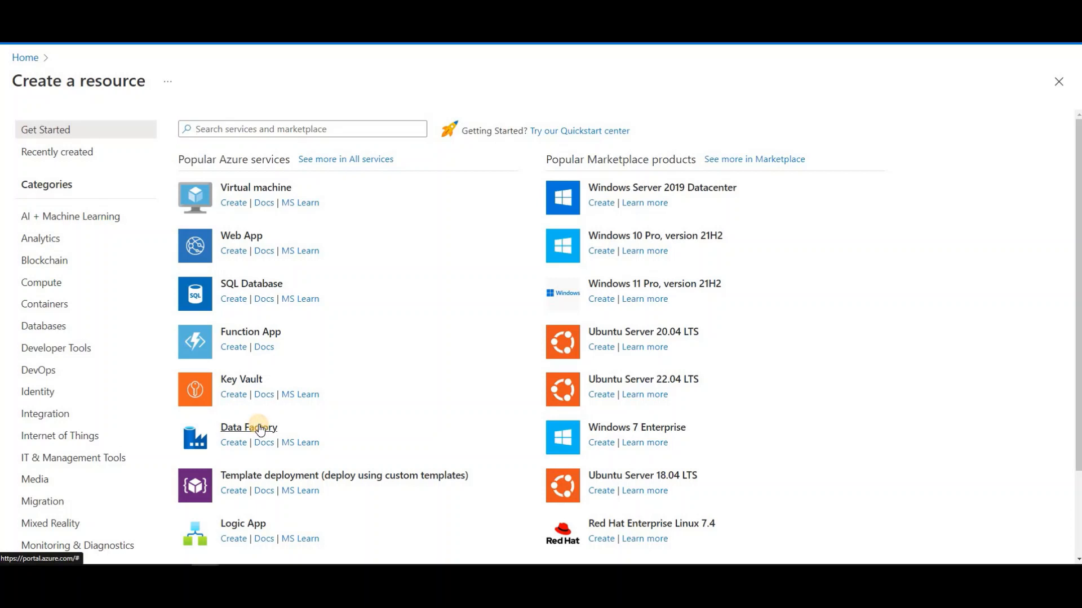
pyautogui.click(259, 431)
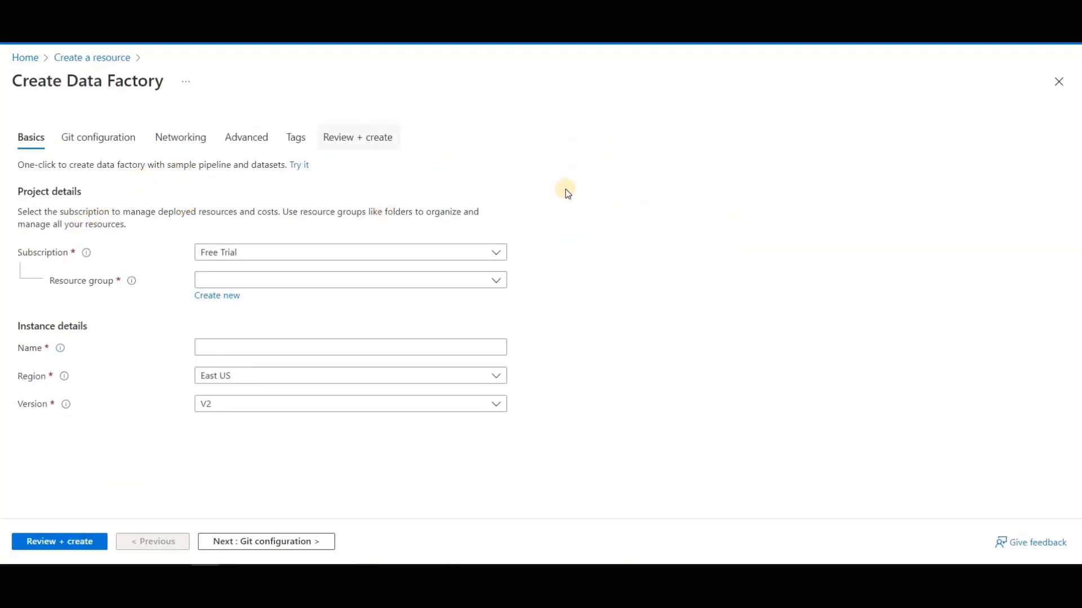
# Keep the Free Trial subscription and create a new resource group named SKPSmartLearning for the data factory.
pyautogui.click(425, 254)
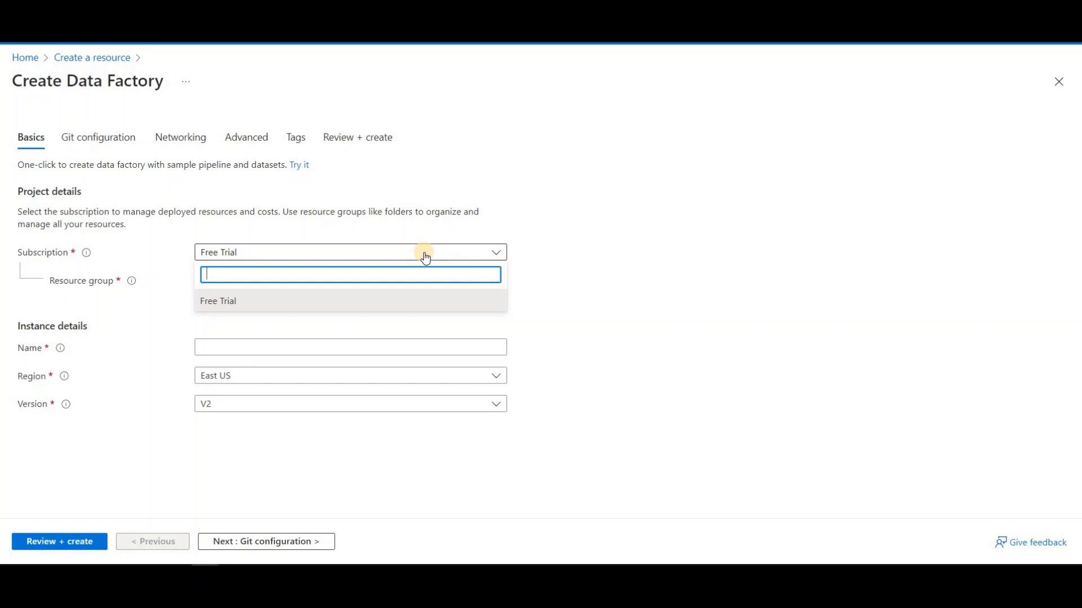
pyautogui.click(425, 257)
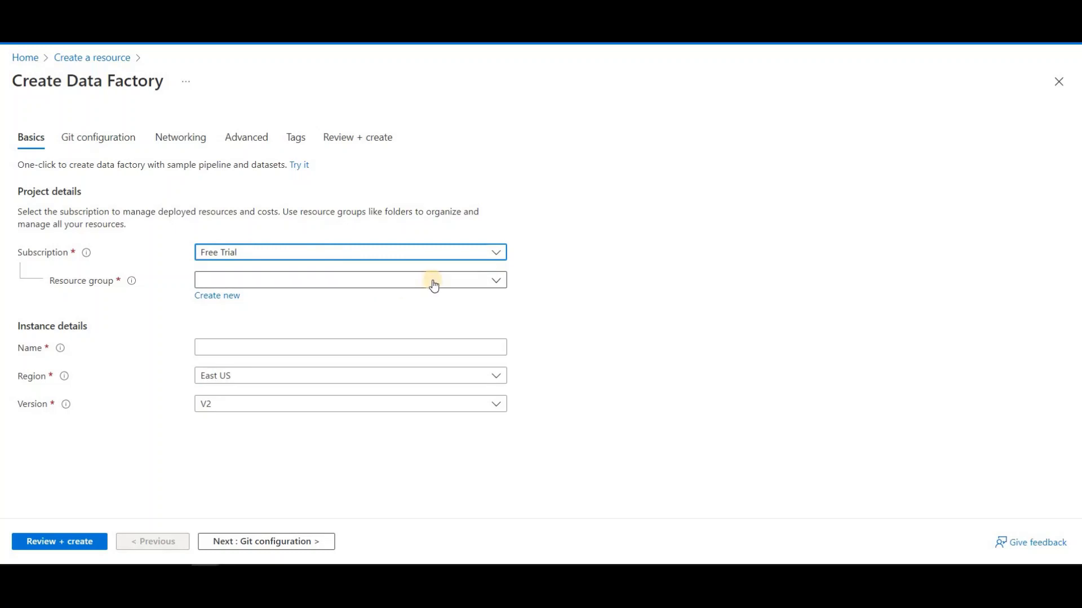
pyautogui.click(225, 302)
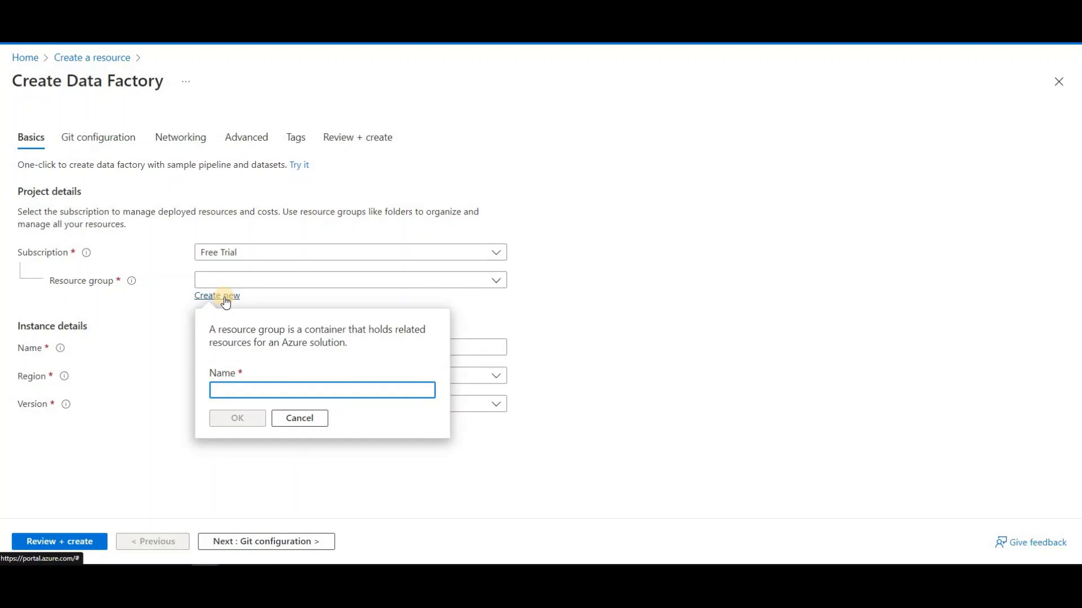
pyautogui.write('SKPS')
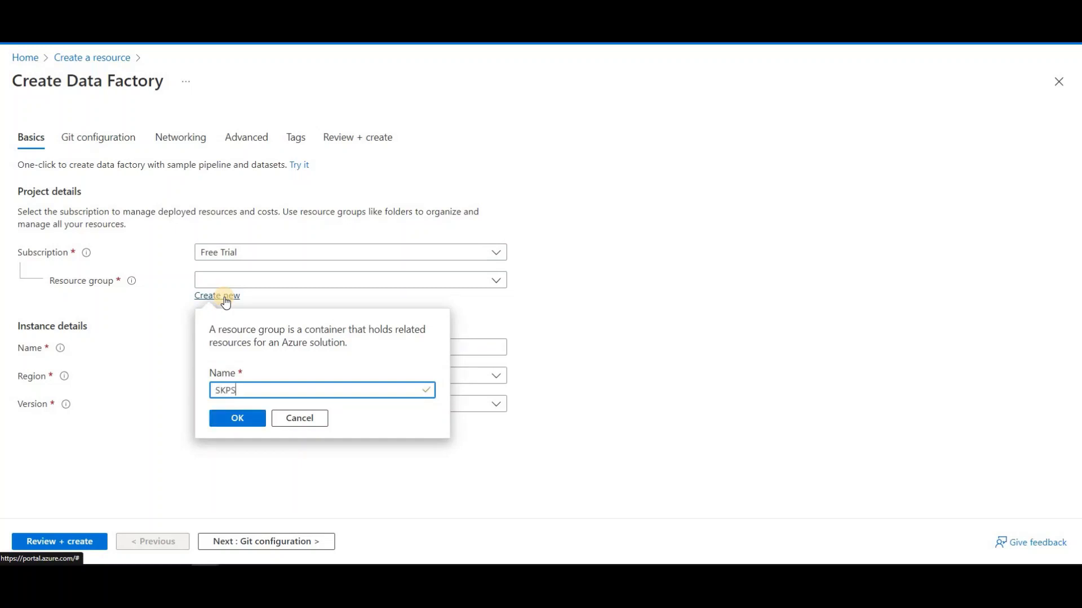
pyautogui.write('martLearning')
pyautogui.click(243, 423)
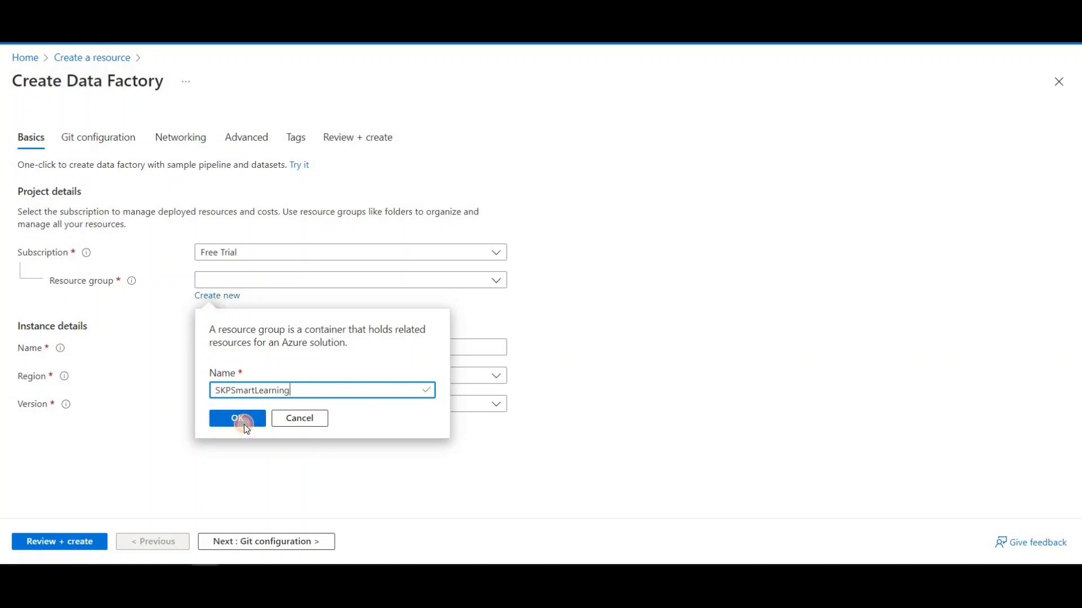
# Name the data factory SKPADFDemo, with East US as its region and V2 as its version.
pyautogui.click(259, 351)
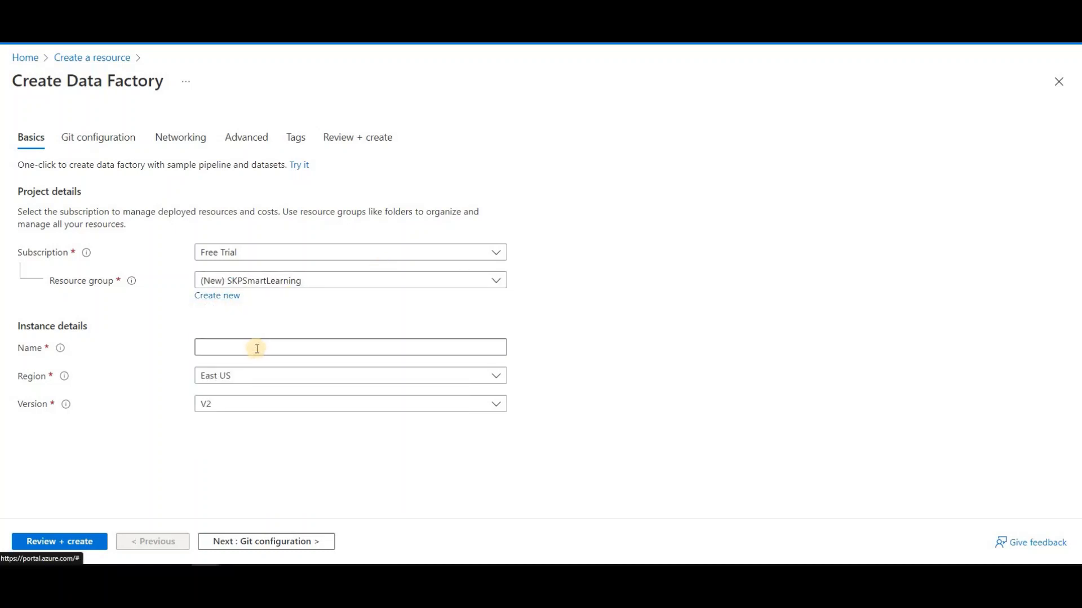
pyautogui.click(257, 349)
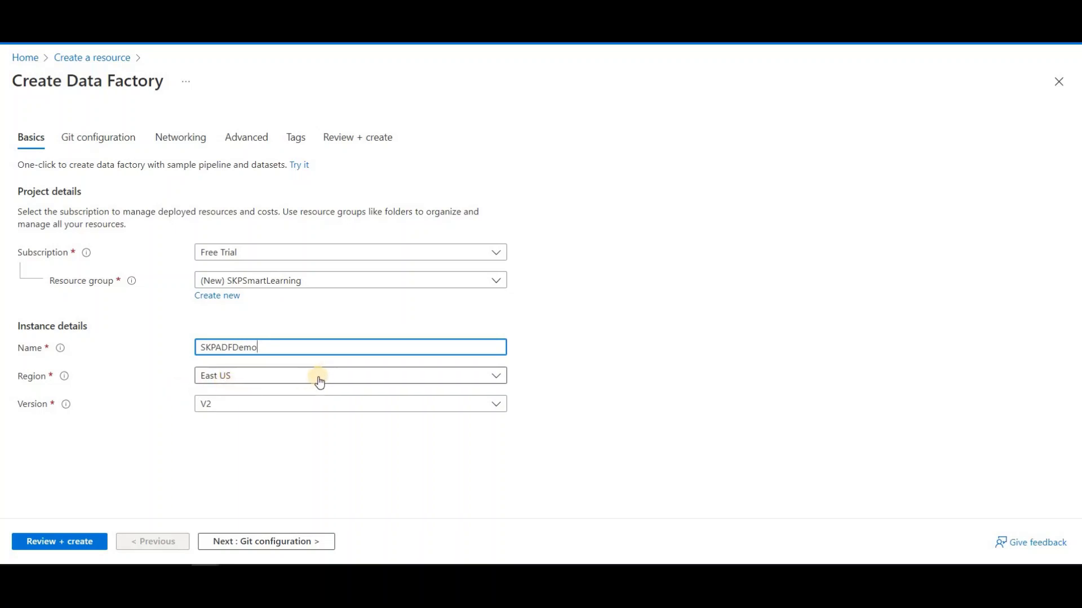
pyautogui.press('Tab')
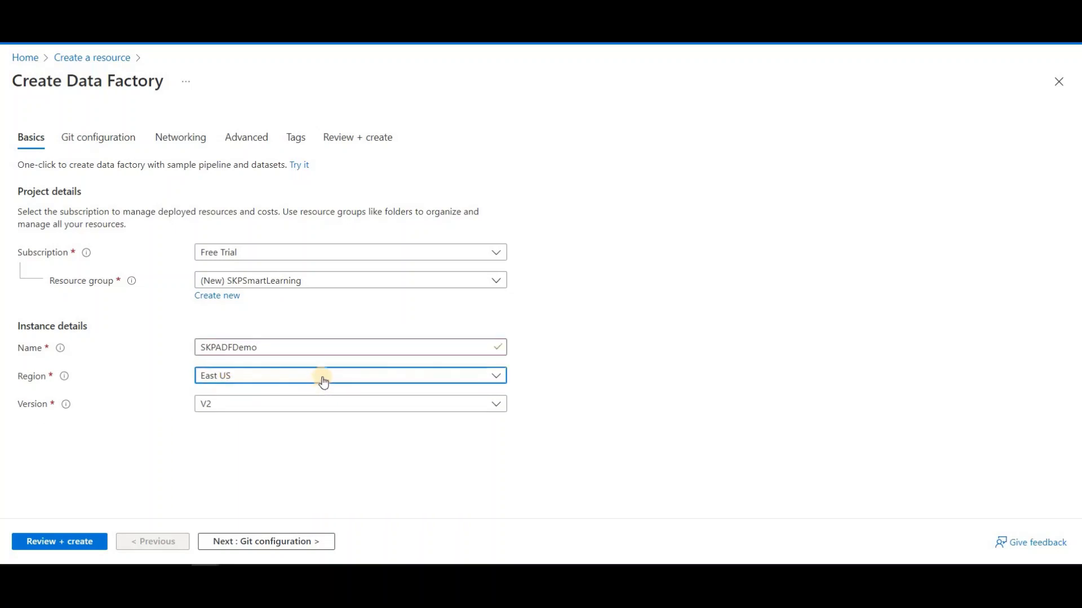
pyautogui.click(324, 376)
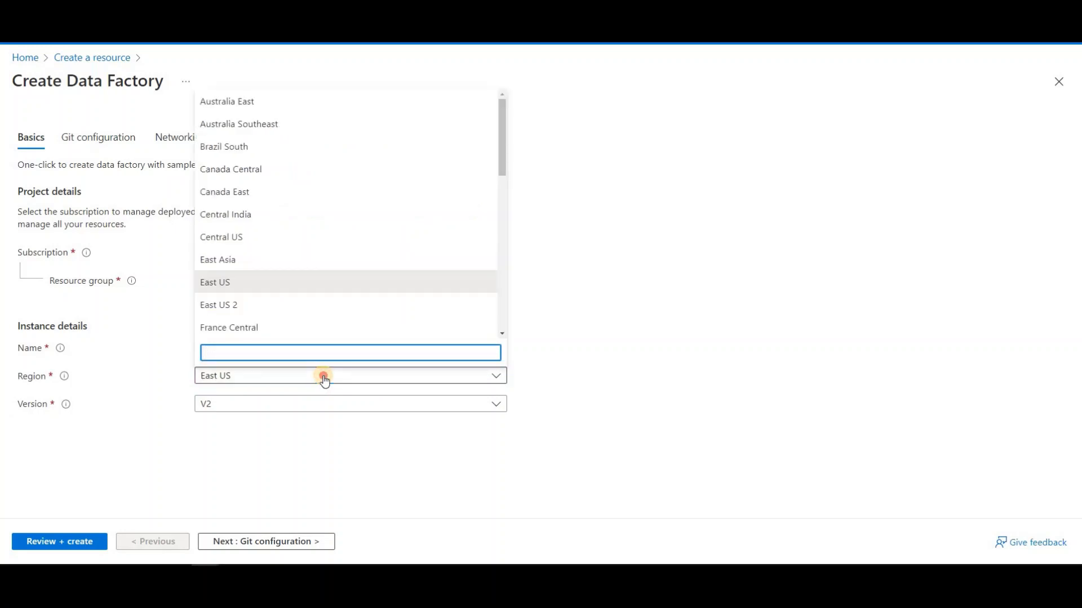
pyautogui.click(226, 371)
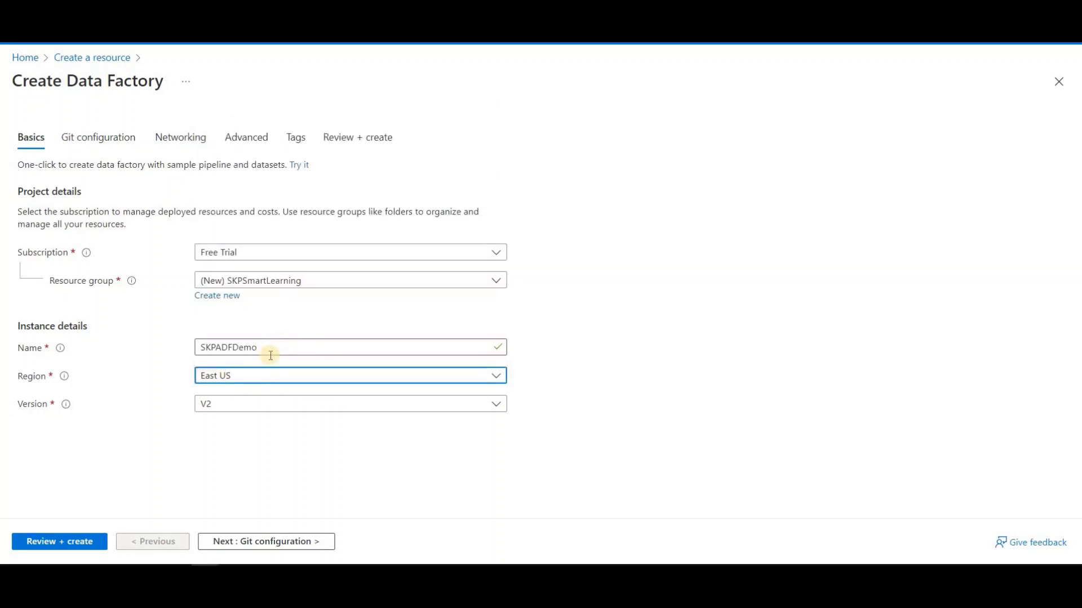
pyautogui.click(320, 408)
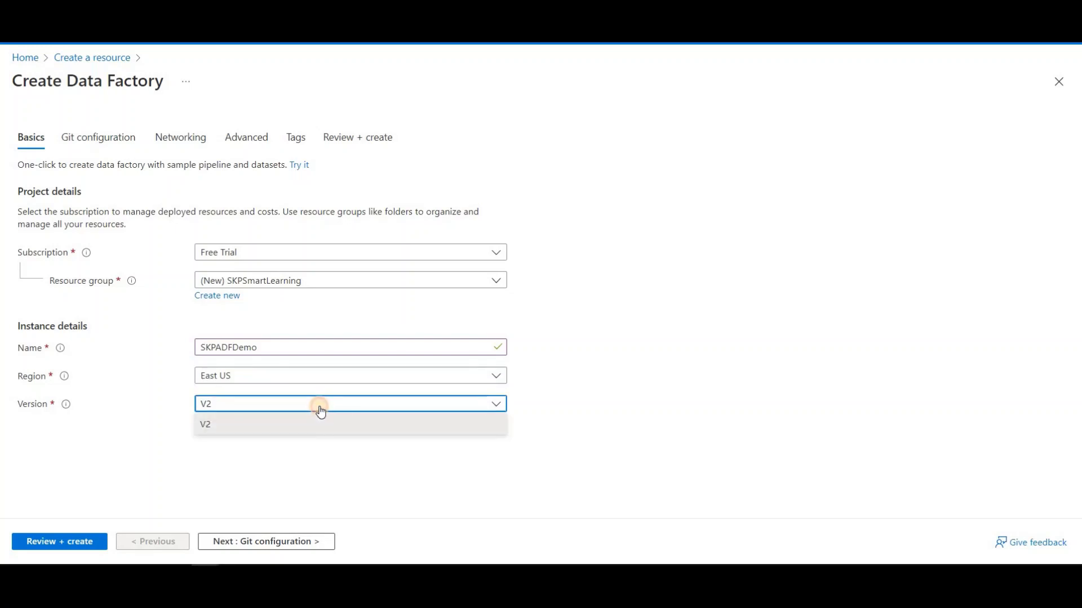
pyautogui.click(319, 409)
pyautogui.click(320, 409)
pyautogui.click(320, 409)
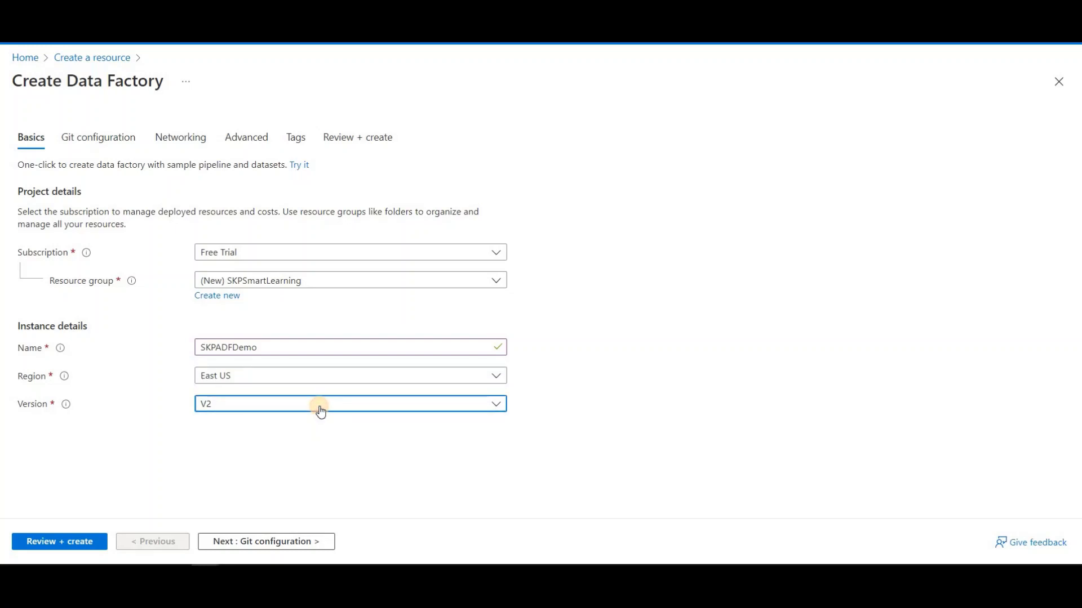
# Go through the Git configuration, networking, encryption and tag settings of the new data factory, keeping Git configuration for later.
pyautogui.click(108, 142)
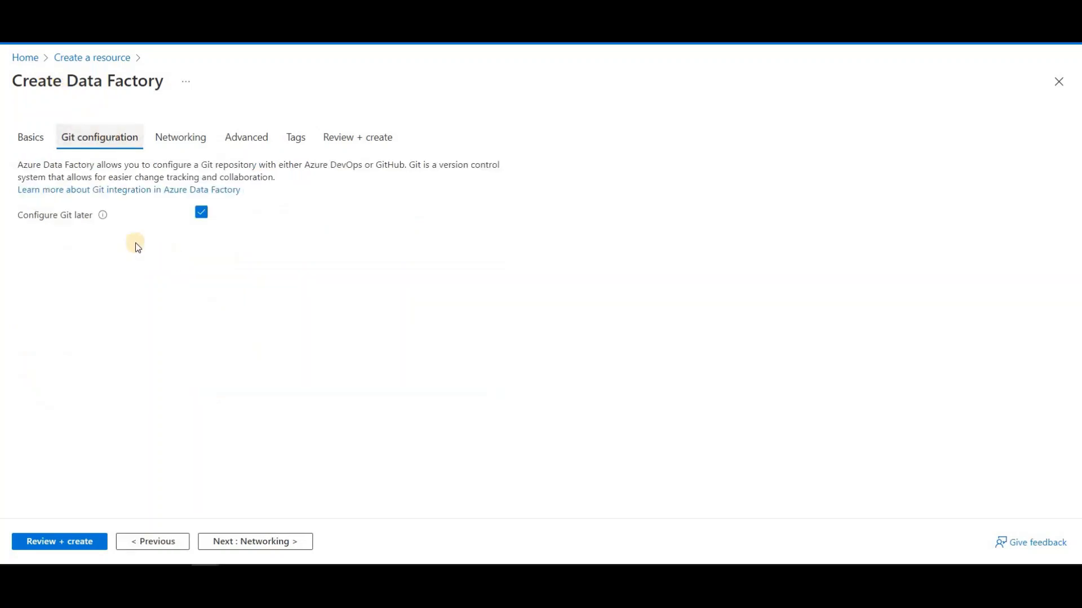
pyautogui.click(202, 214)
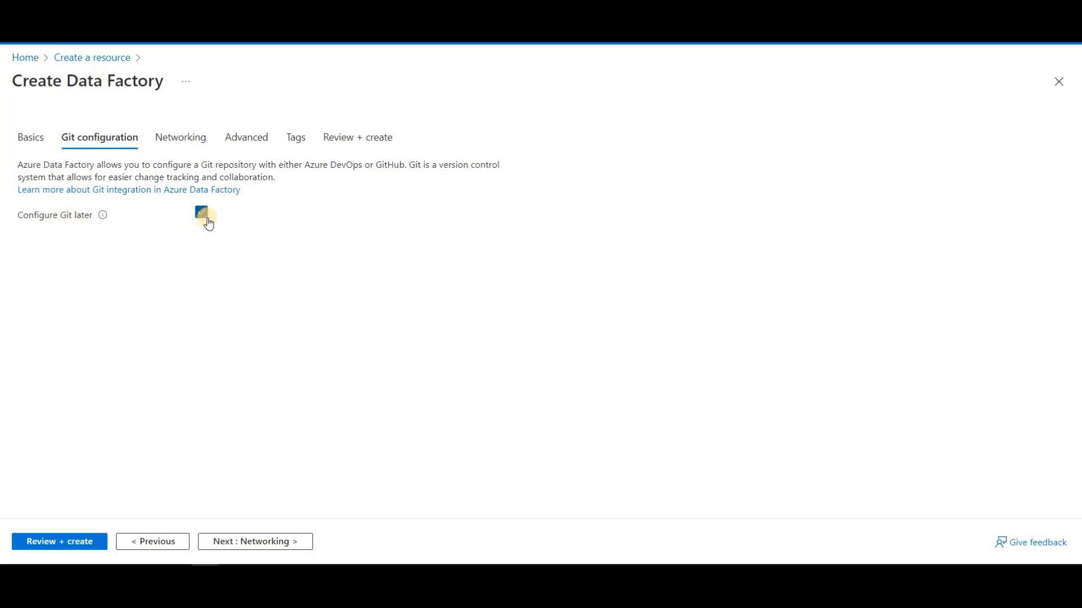
pyautogui.click(176, 136)
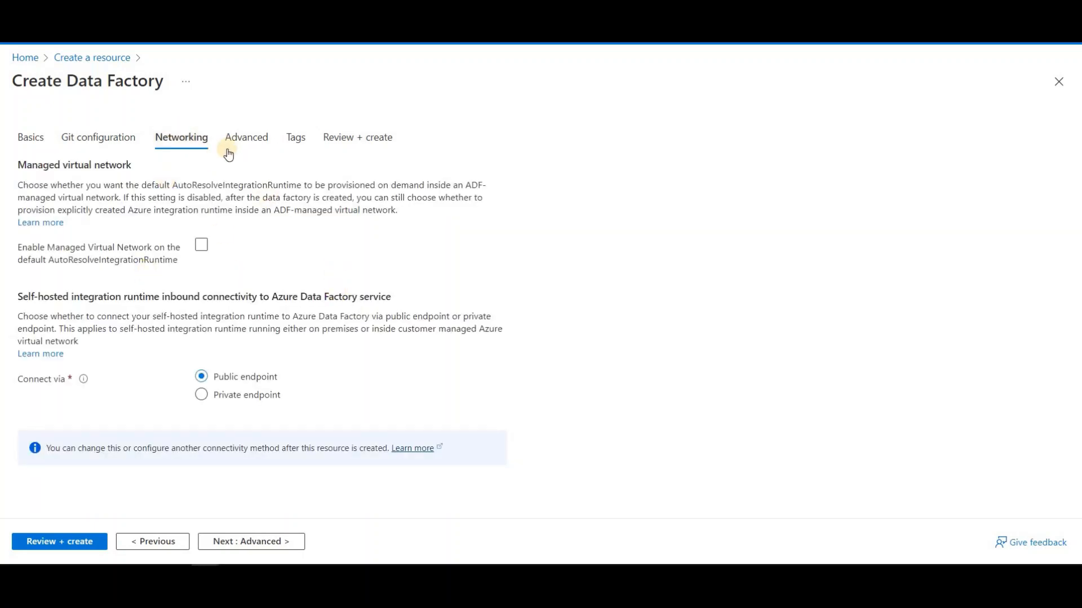
pyautogui.click(250, 141)
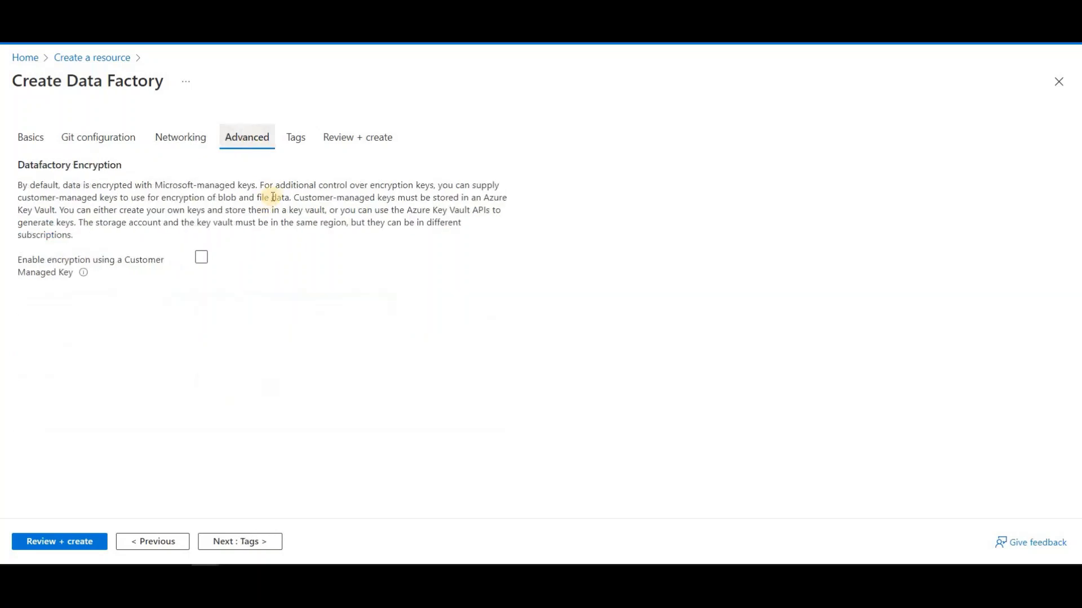
pyautogui.click(297, 143)
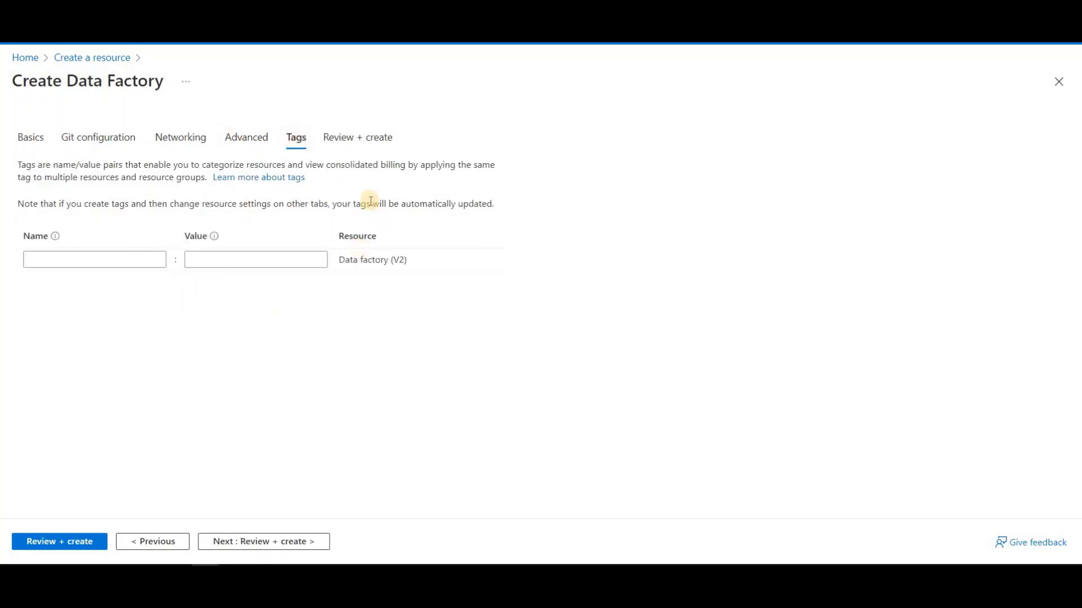
# Validate the data factory settings and submit the deployment.
pyautogui.click(362, 141)
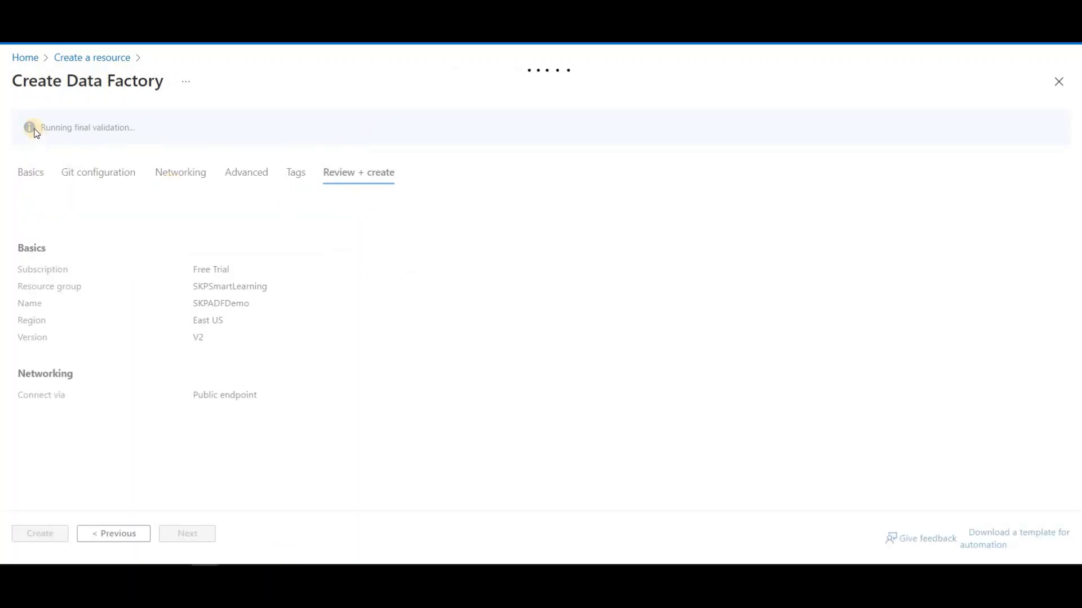
pyautogui.moveTo(41, 128); pyautogui.dragTo(132, 125)
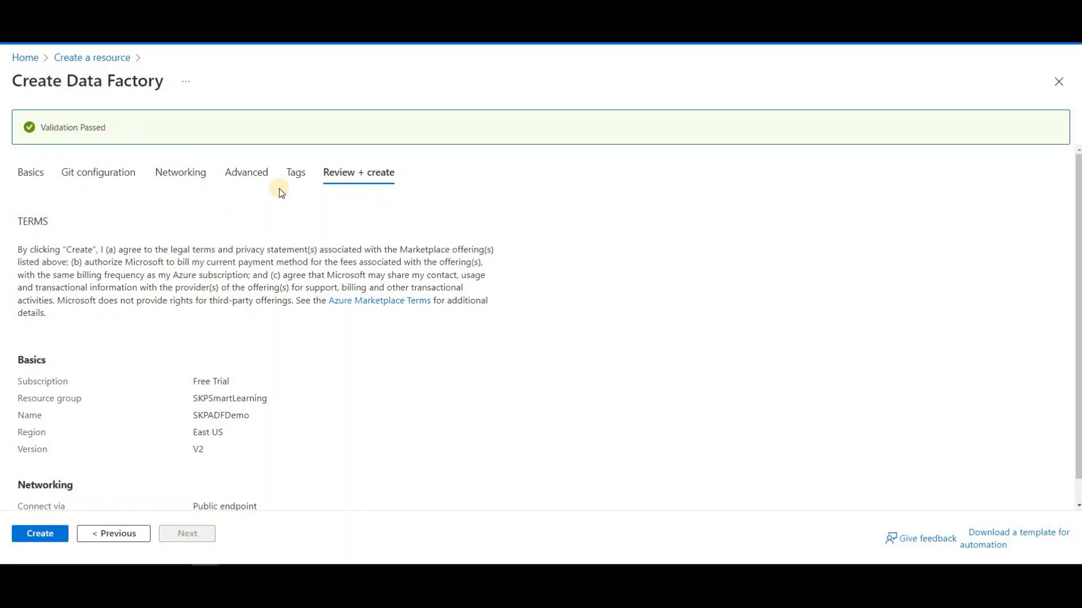
pyautogui.click(45, 535)
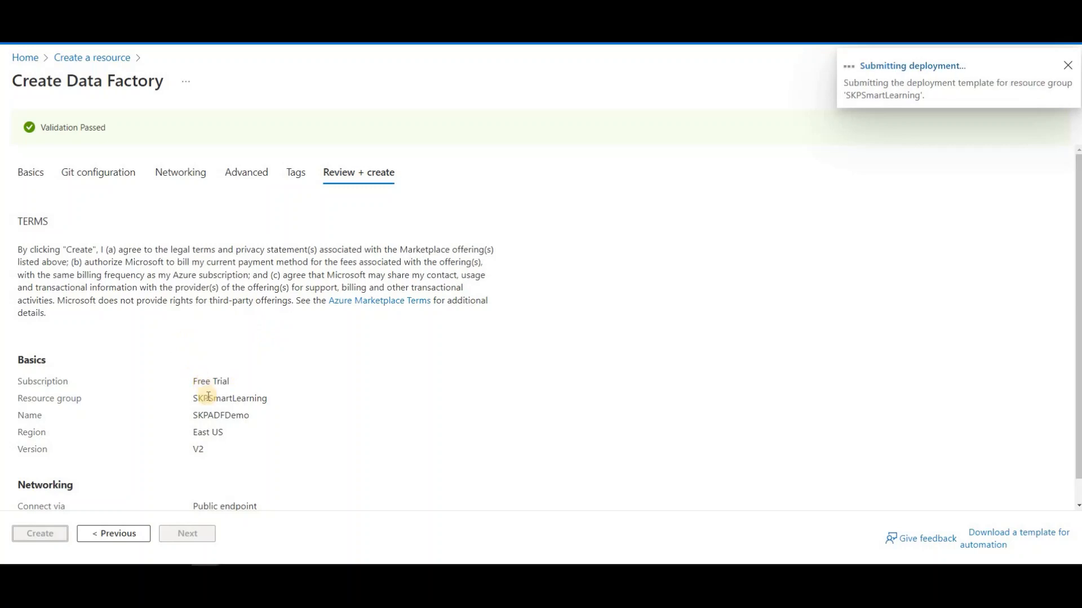
pyautogui.scroll(-1, 210, 401)
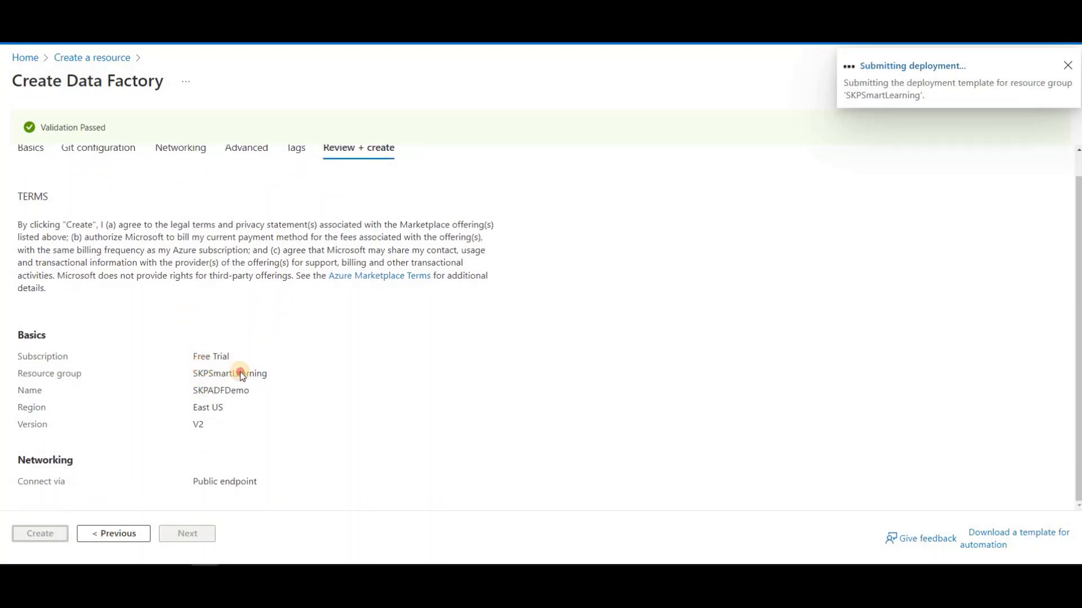
pyautogui.moveTo(240, 372); pyautogui.dragTo(277, 378)
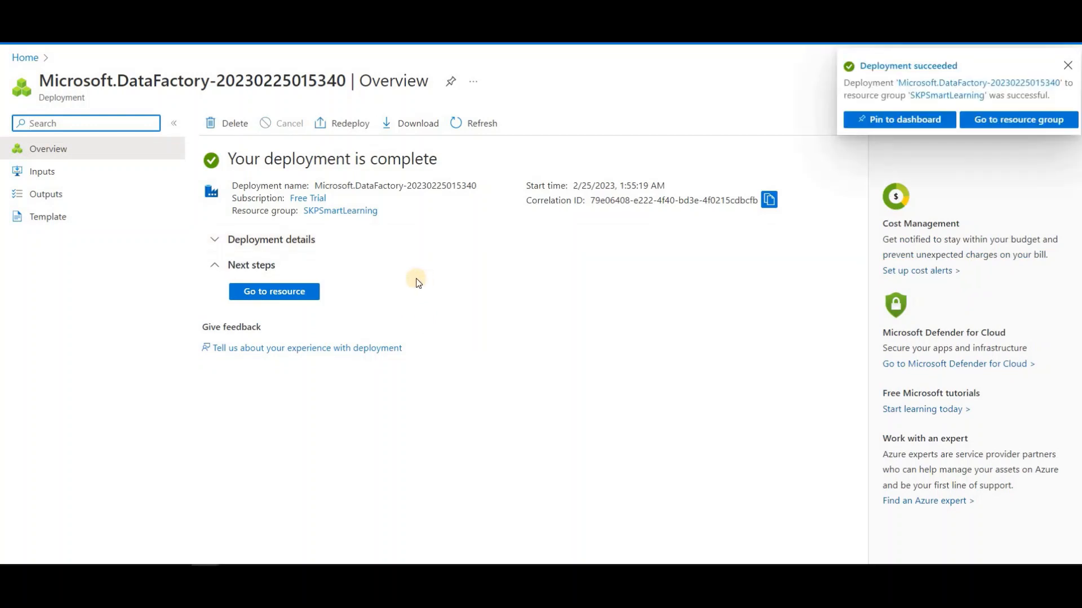
# Open the deployed data factory resource and launch Azure Data Factory Studio.
pyautogui.click(285, 299)
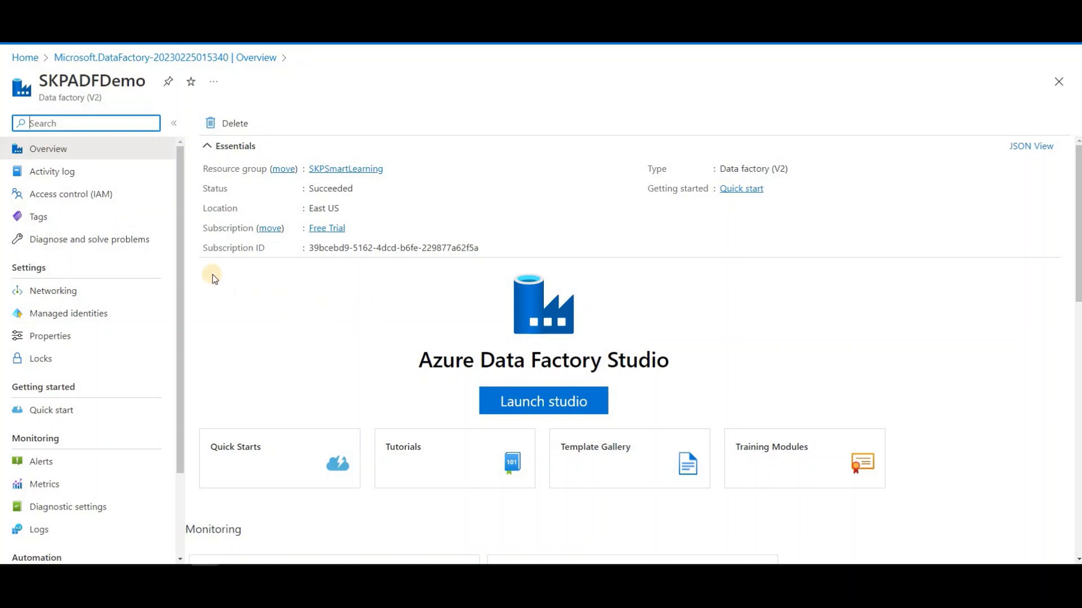
pyautogui.scroll(-2, 169, 324)
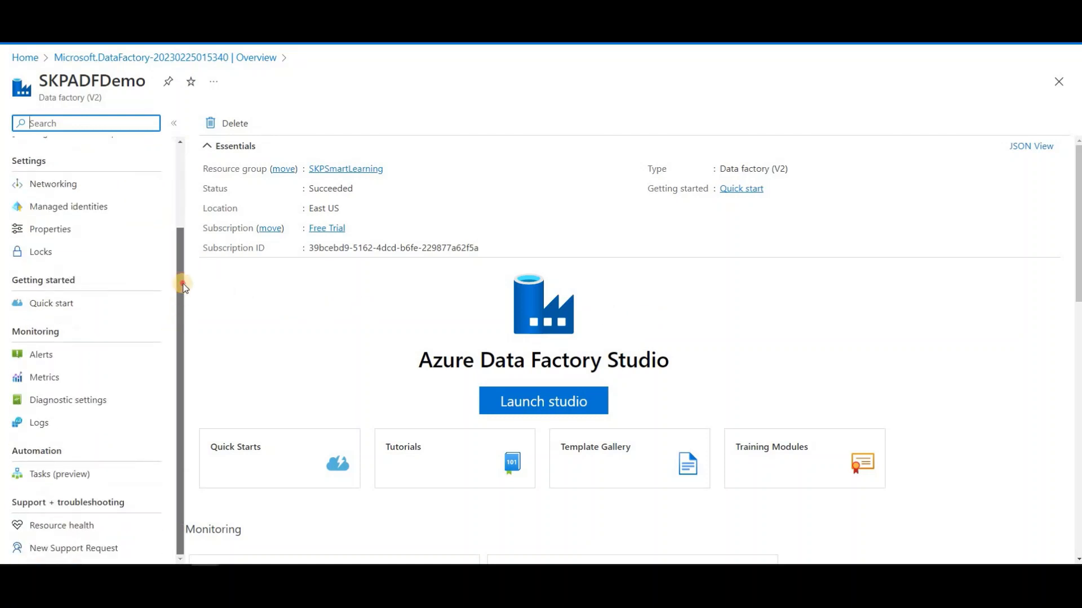
pyautogui.scroll(2, 179, 197)
pyautogui.scroll(1, 185, 186)
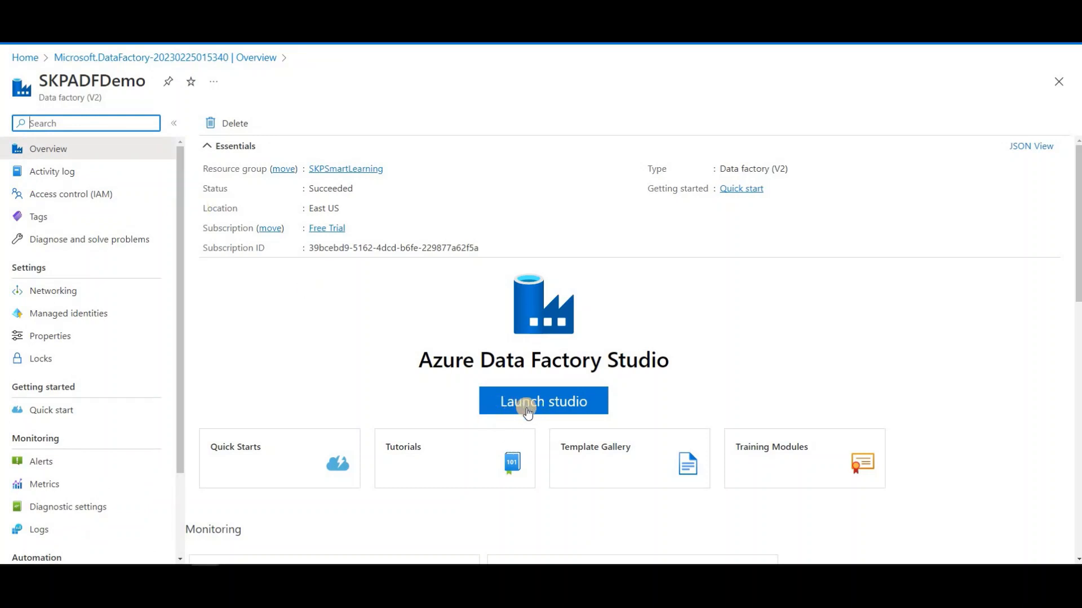
pyautogui.click(558, 405)
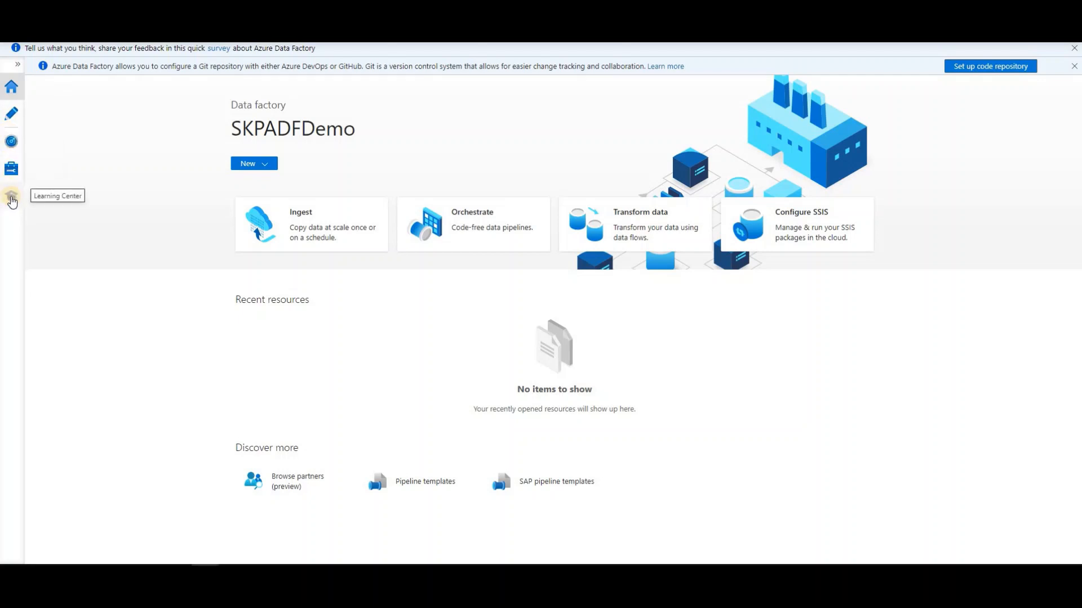
# Open the authoring workspace of the data factory and create a new blank pipeline.
pyautogui.click(271, 165)
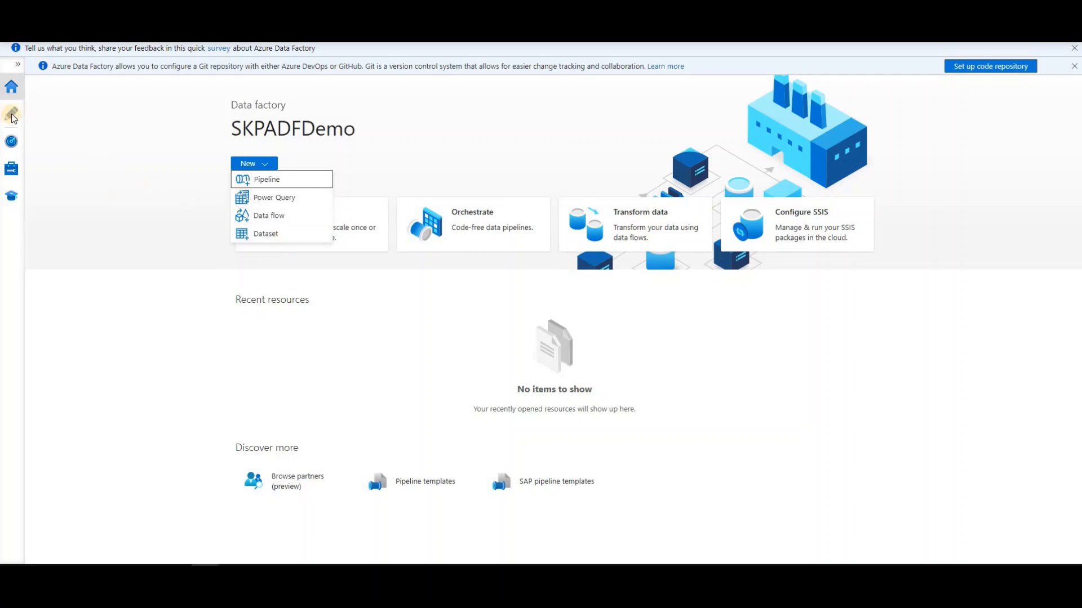
pyautogui.click(12, 115)
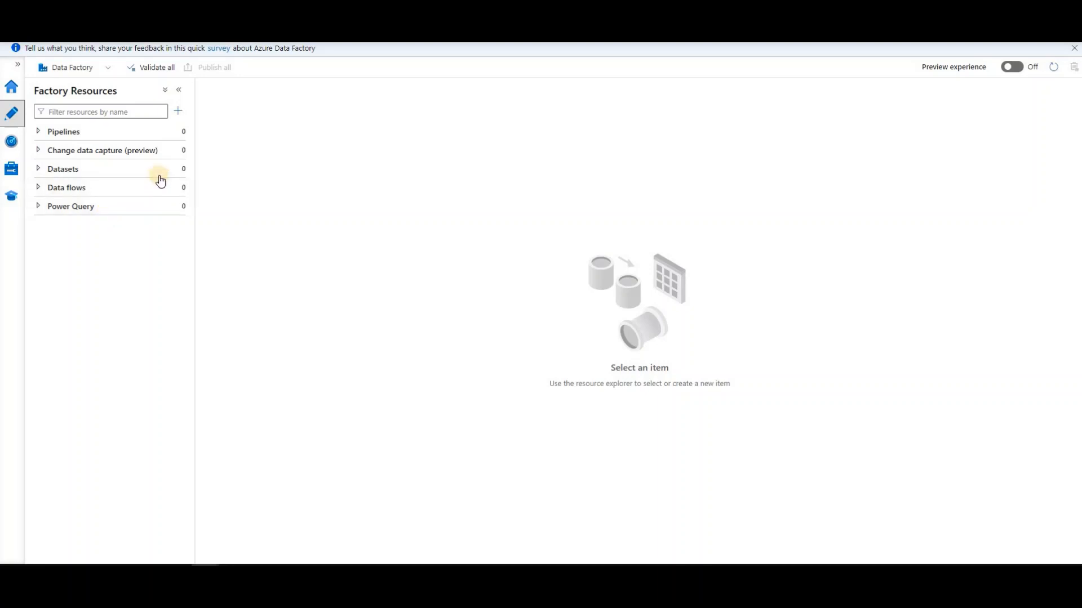
pyautogui.click(51, 134)
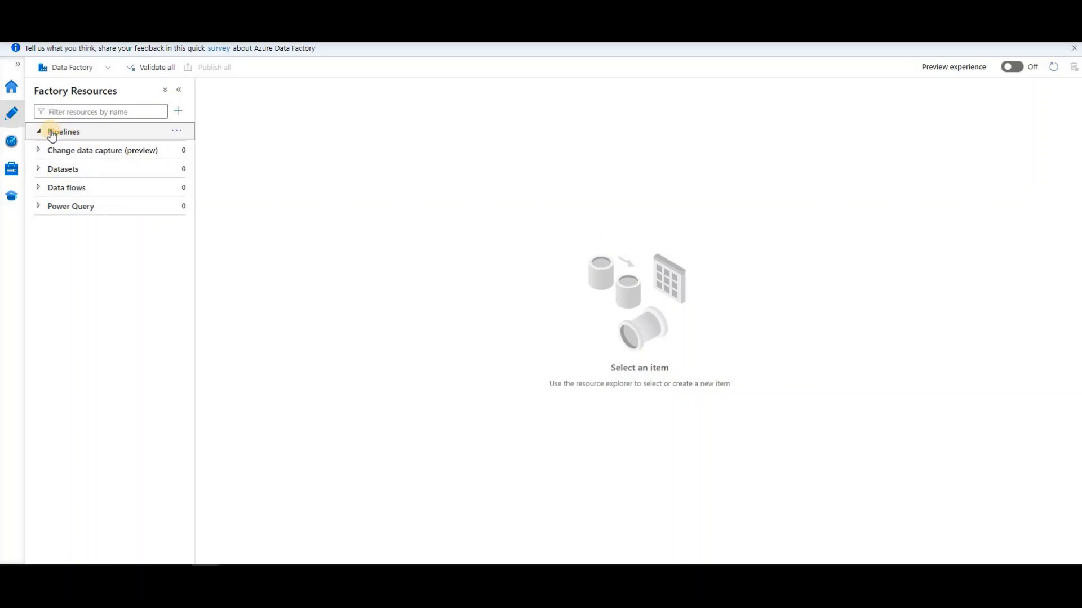
pyautogui.click(179, 133)
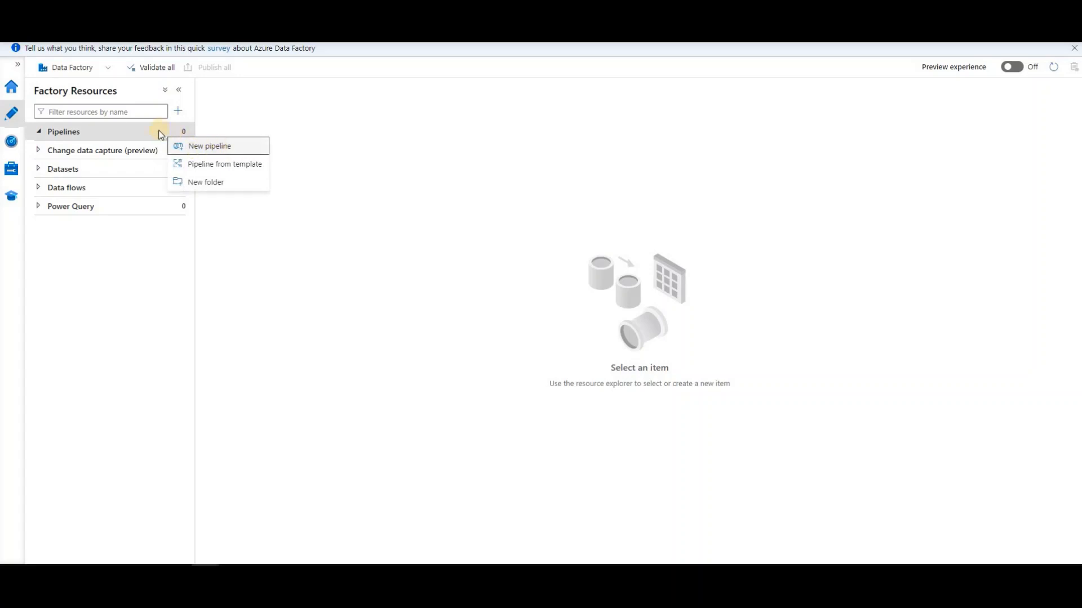
pyautogui.click(180, 113)
pyautogui.click(179, 113)
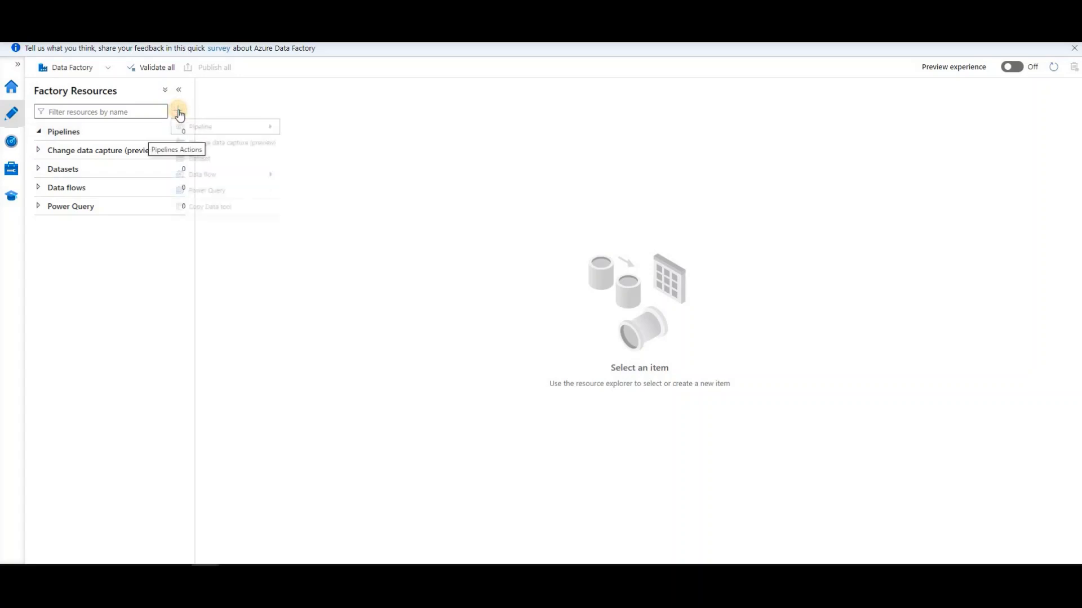
pyautogui.moveTo(254, 136)
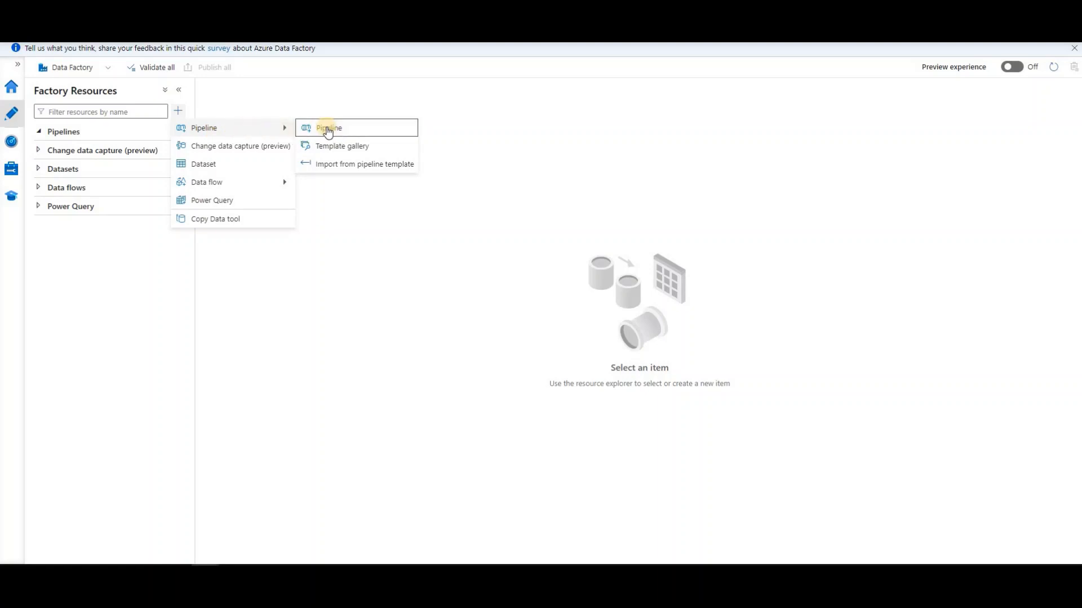
pyautogui.click(328, 129)
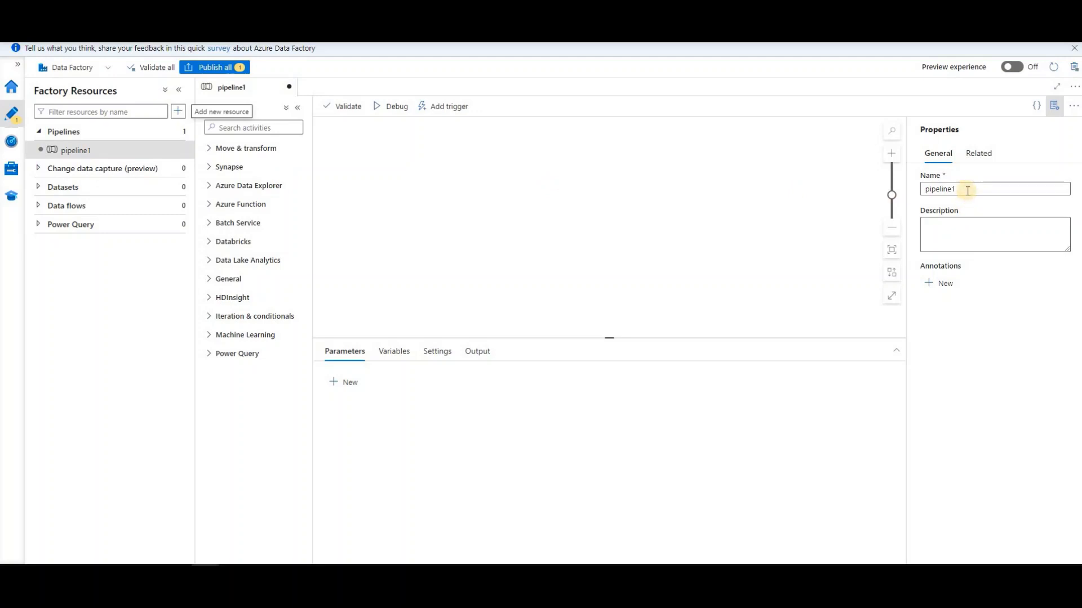
# Name the new pipeline pl_skp_blob_to_blob.
pyautogui.click(929, 190)
pyautogui.doubleClick(930, 190)
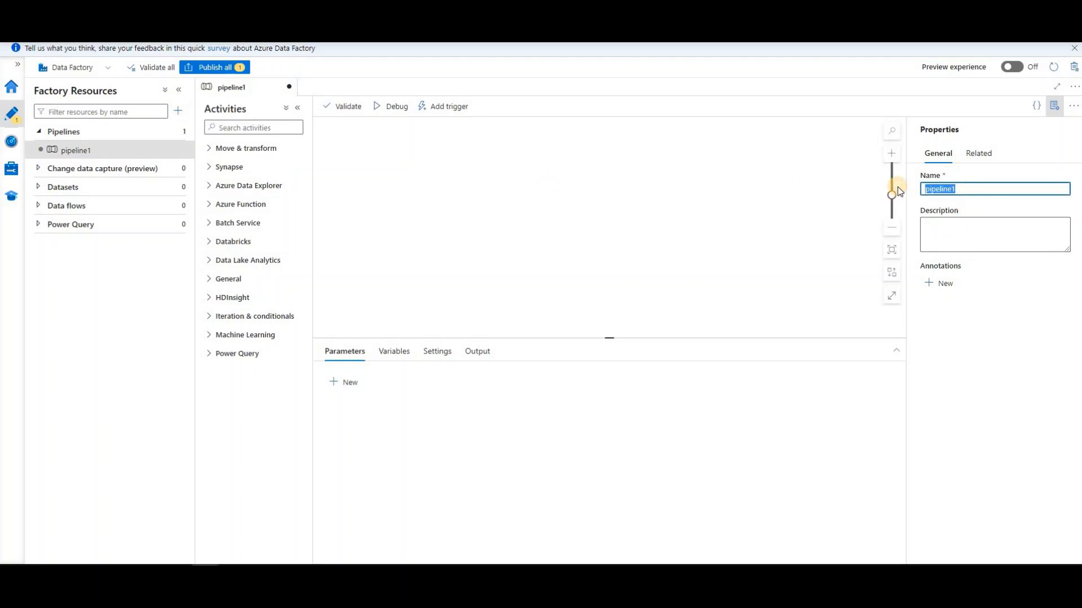
pyautogui.write('SK')
pyautogui.press('BackSpace')
pyautogui.press('BackSpace')
pyautogui.write('sk')
pyautogui.press('BackSpace')
pyautogui.press('BackSpace')
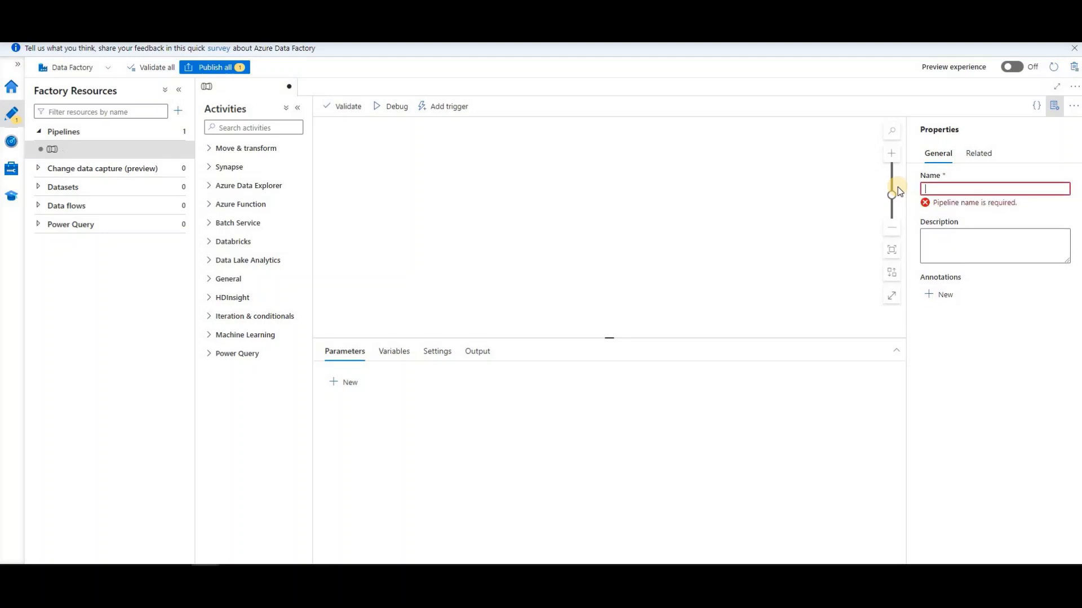
pyautogui.write('pl_')
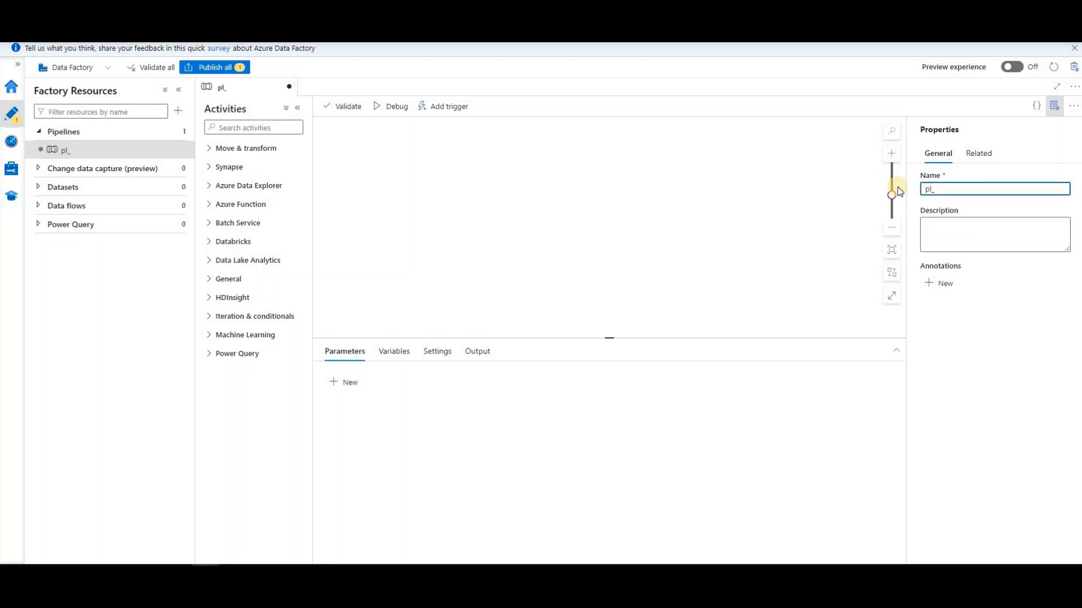
pyautogui.write('skp_')
pyautogui.write('blob_to_')
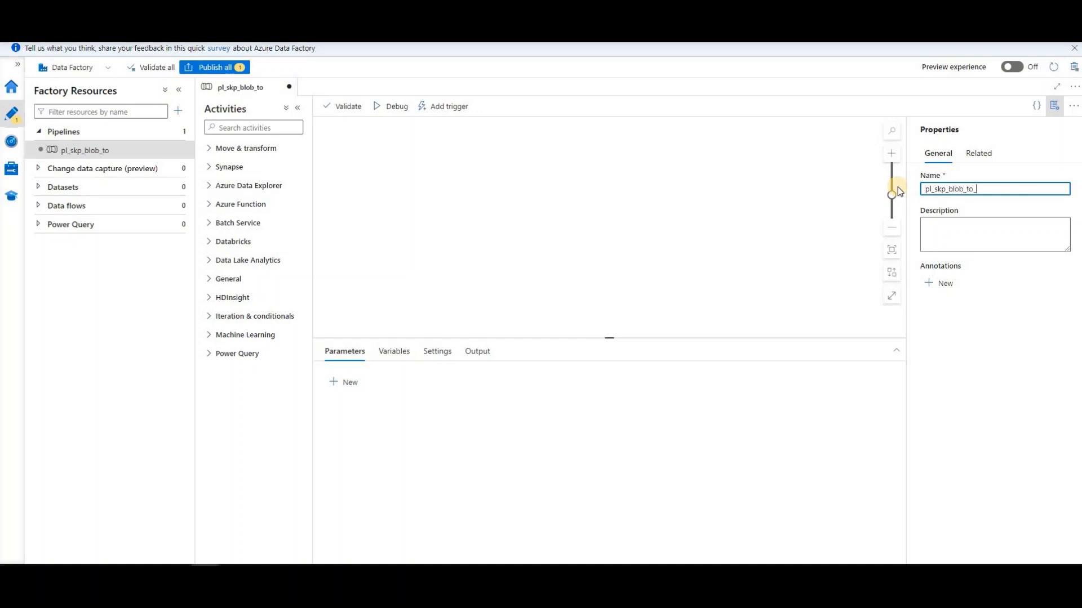
pyautogui.write('blob')
# Hide the properties pane of the pl_skp_blob_to_blob pipeline and keep that pipeline selected.
pyautogui.click(1054, 112)
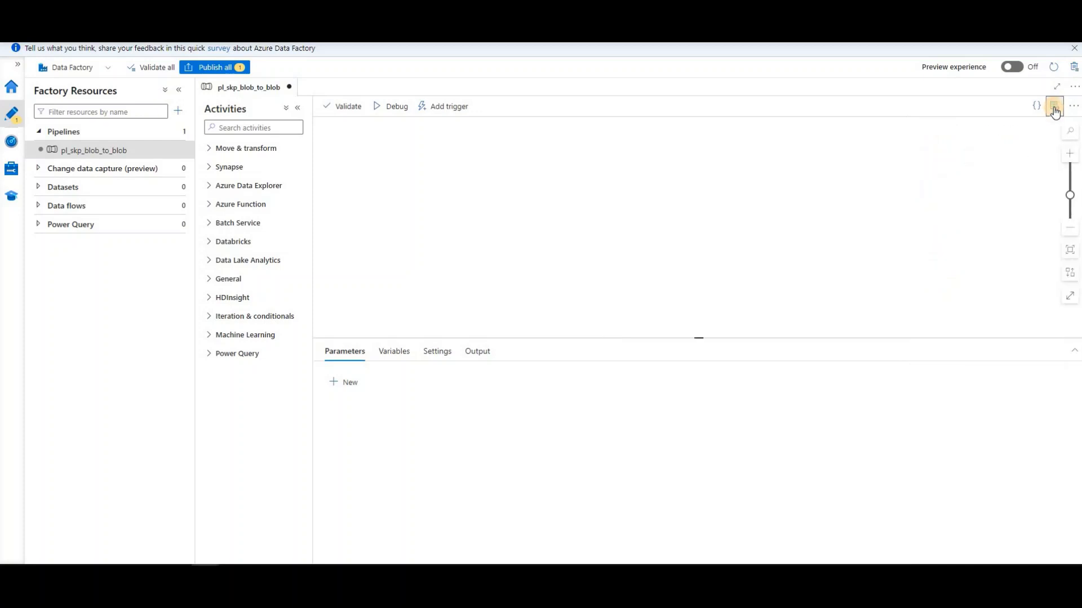
pyautogui.click(1055, 112)
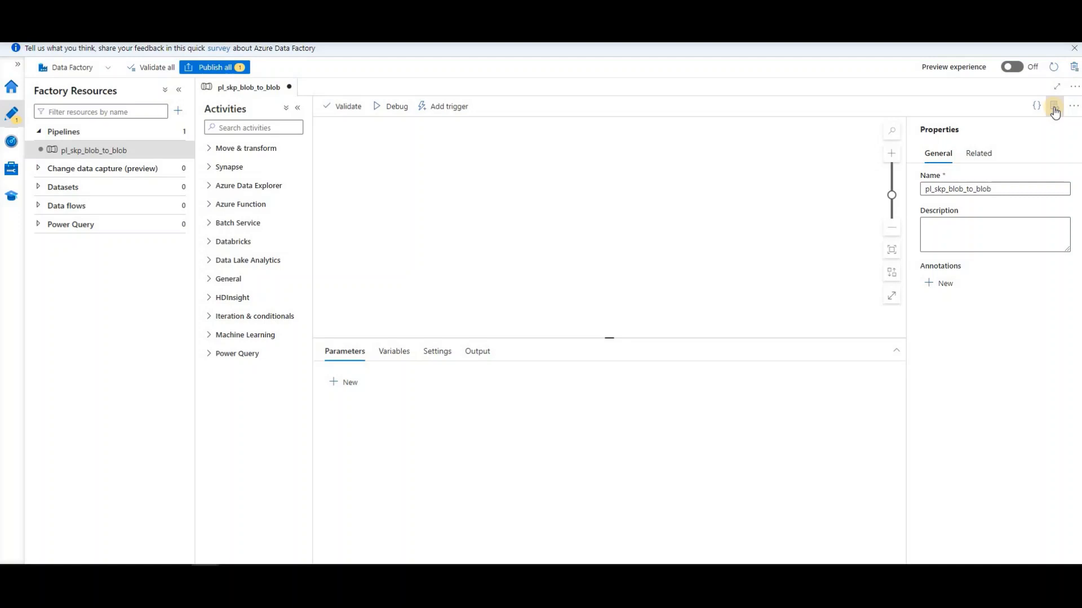
pyautogui.click(1055, 112)
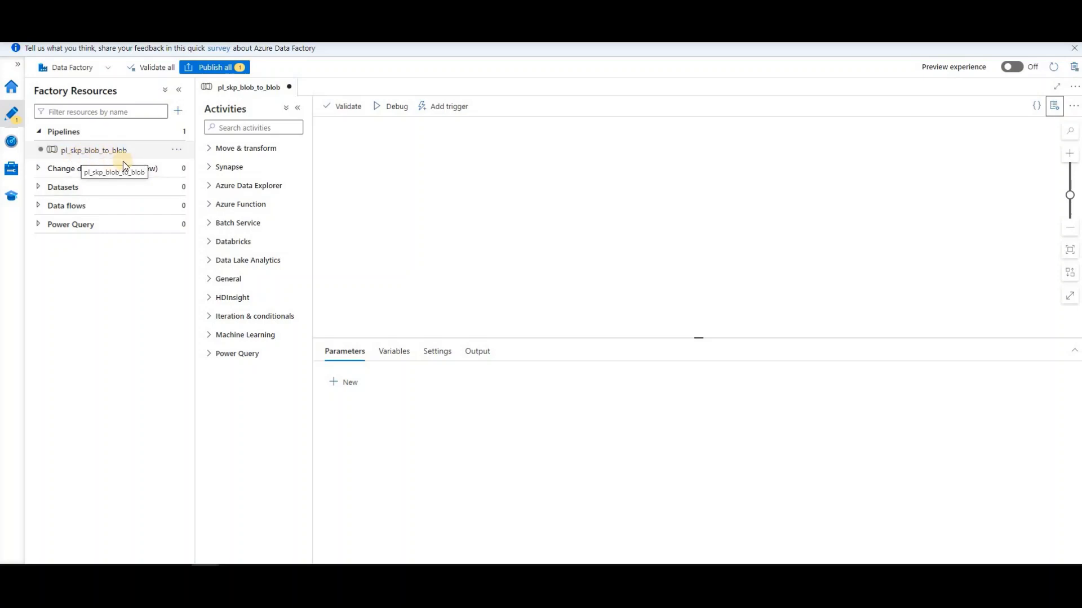
pyautogui.click(84, 158)
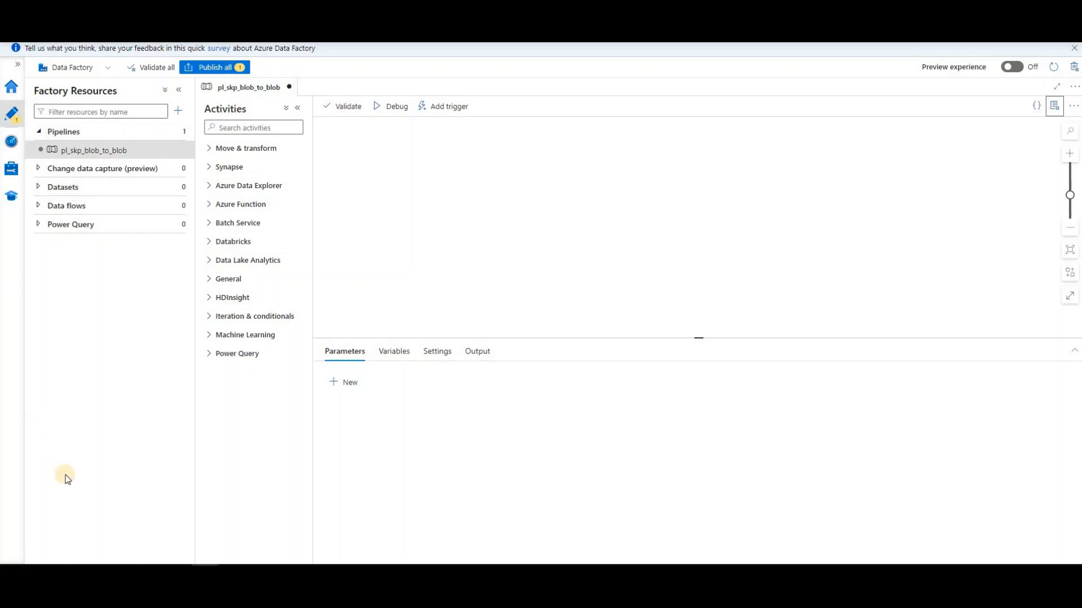
# Collapse the factory resources pane to enlarge the pipeline canvas and expand the Move & transform activities.
pyautogui.click(178, 93)
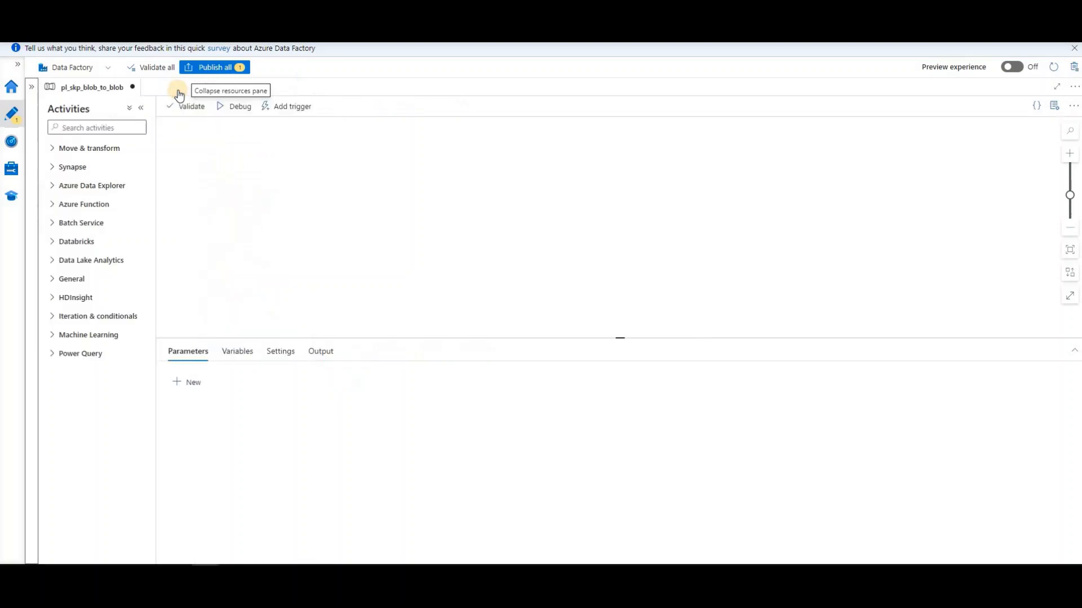
pyautogui.click(31, 91)
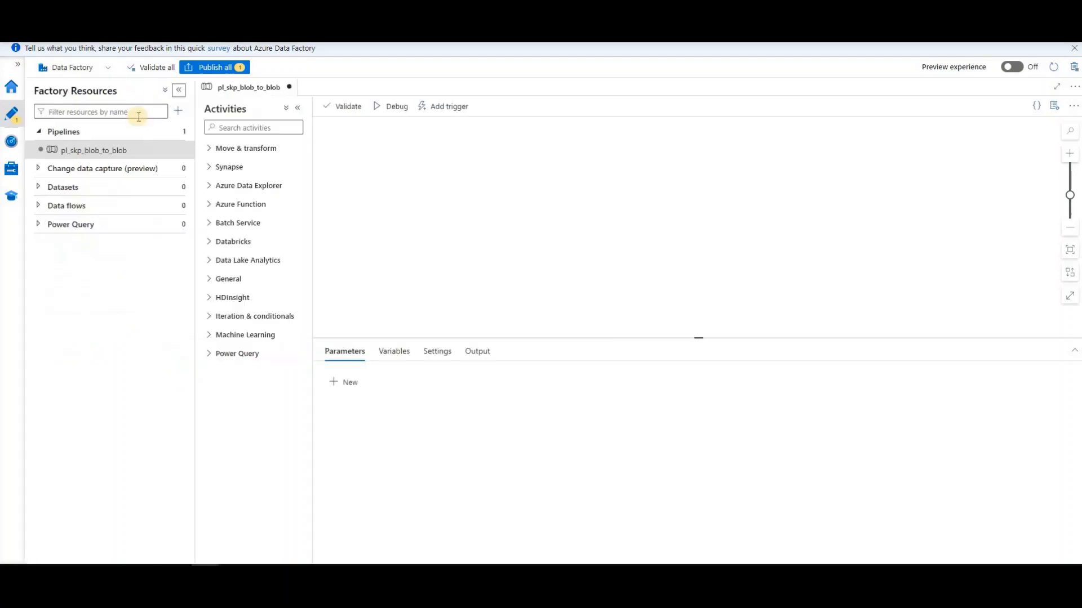
pyautogui.click(179, 92)
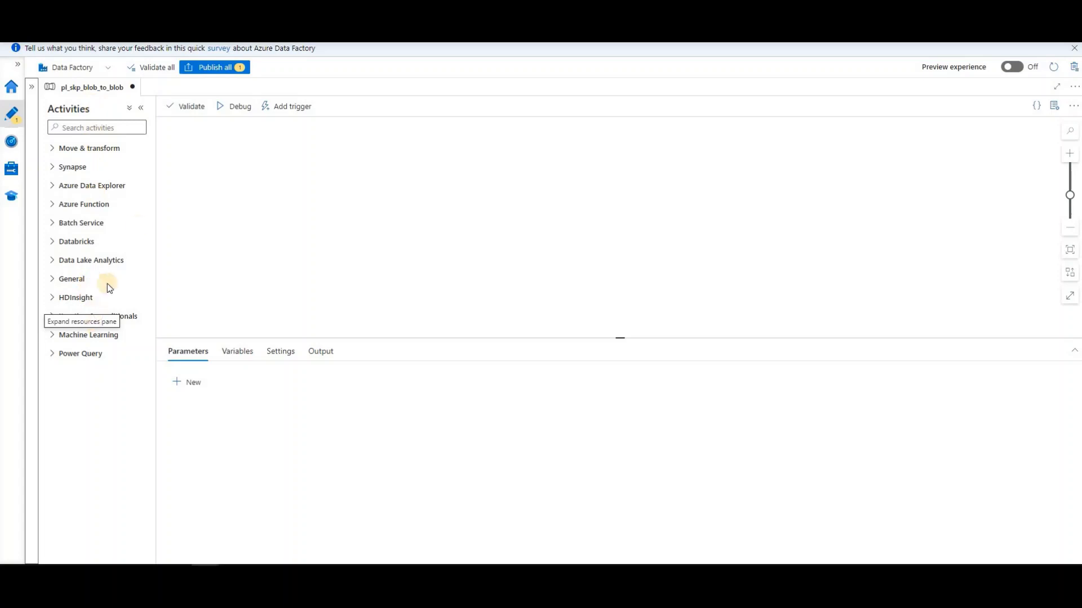
pyautogui.click(62, 149)
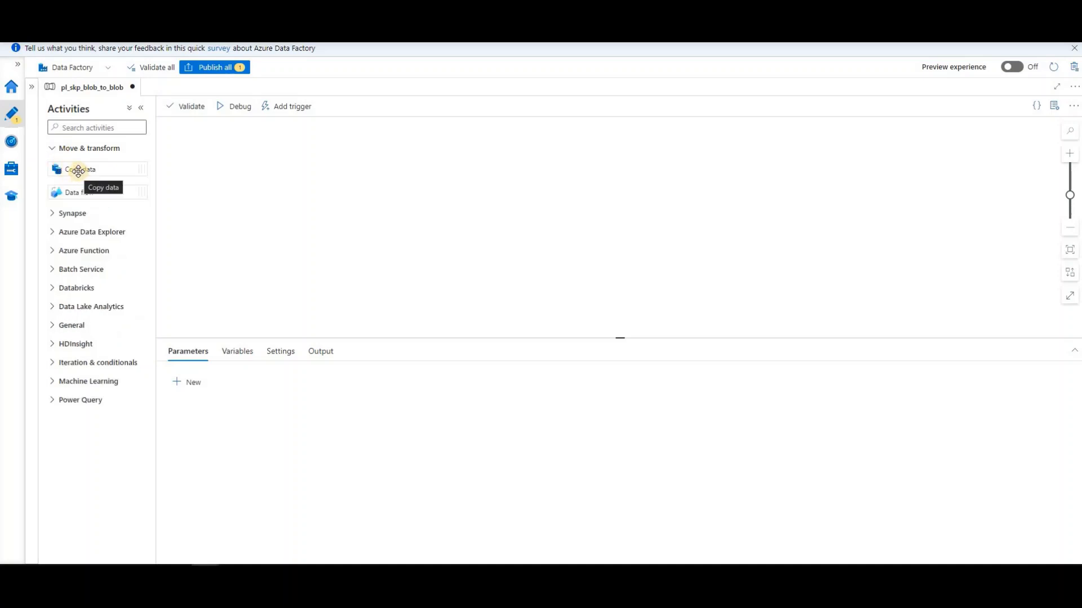